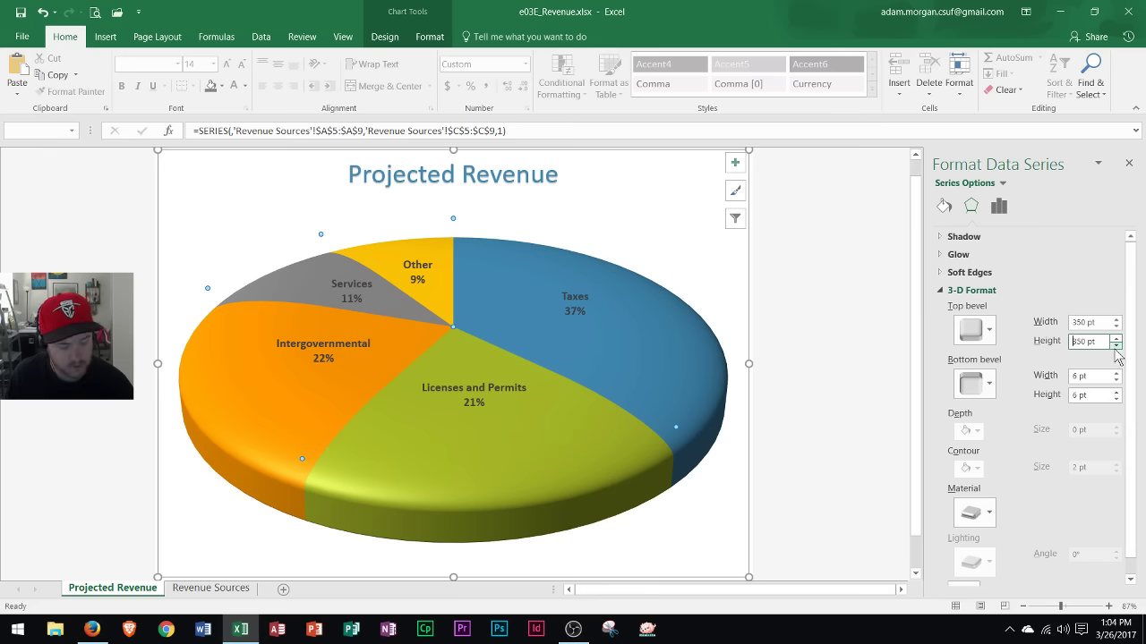
Set the bottom bevel width and height both to 0 pt.
click(1099, 375)
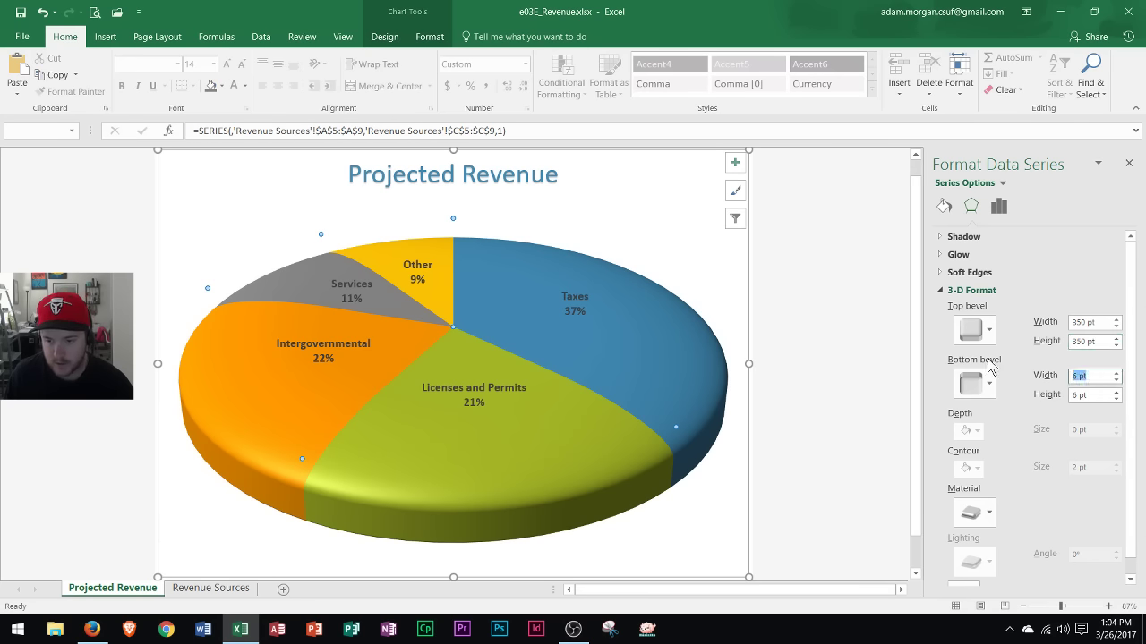
text(0)
key(Return)
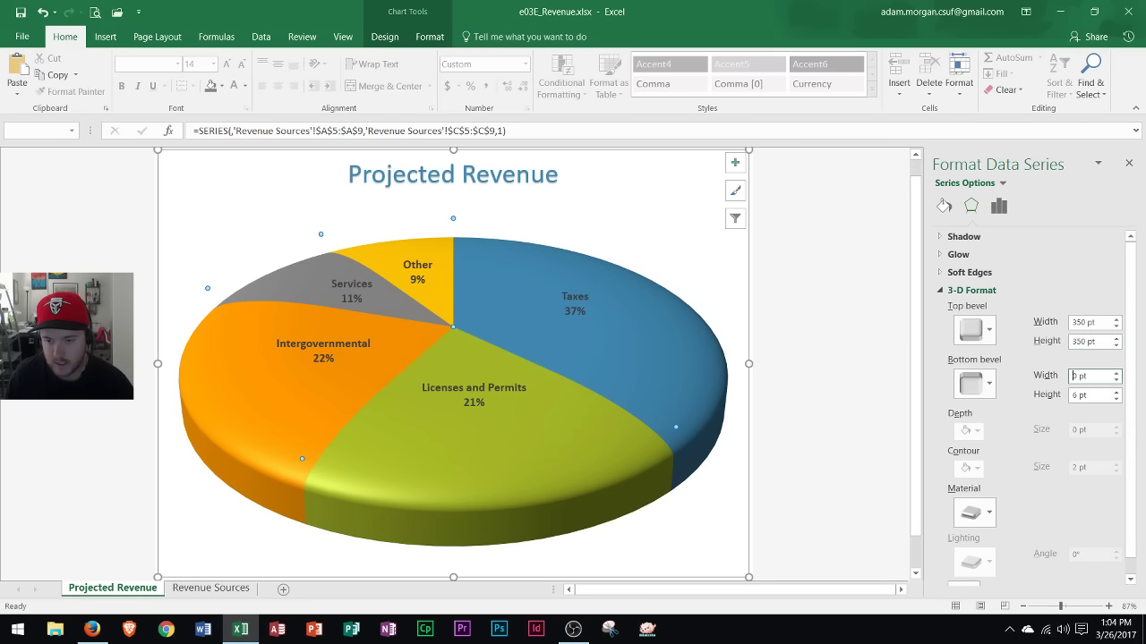
click(1094, 395)
text(0)
key(Return)
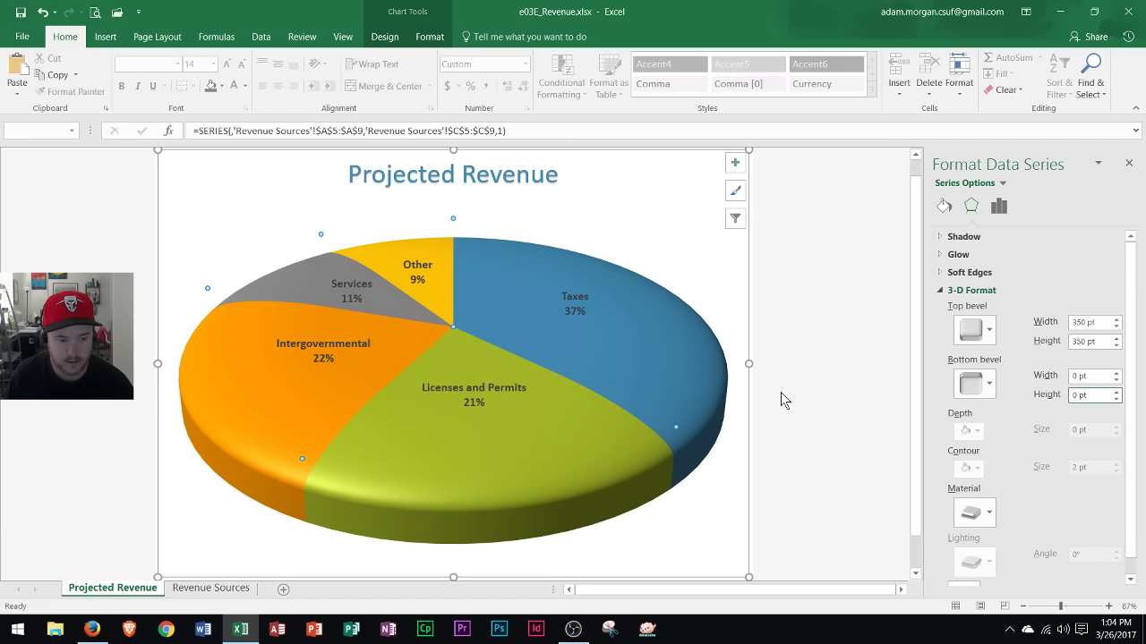
Give the pie slices the Metal surface material.
mouse_move(405, 506)
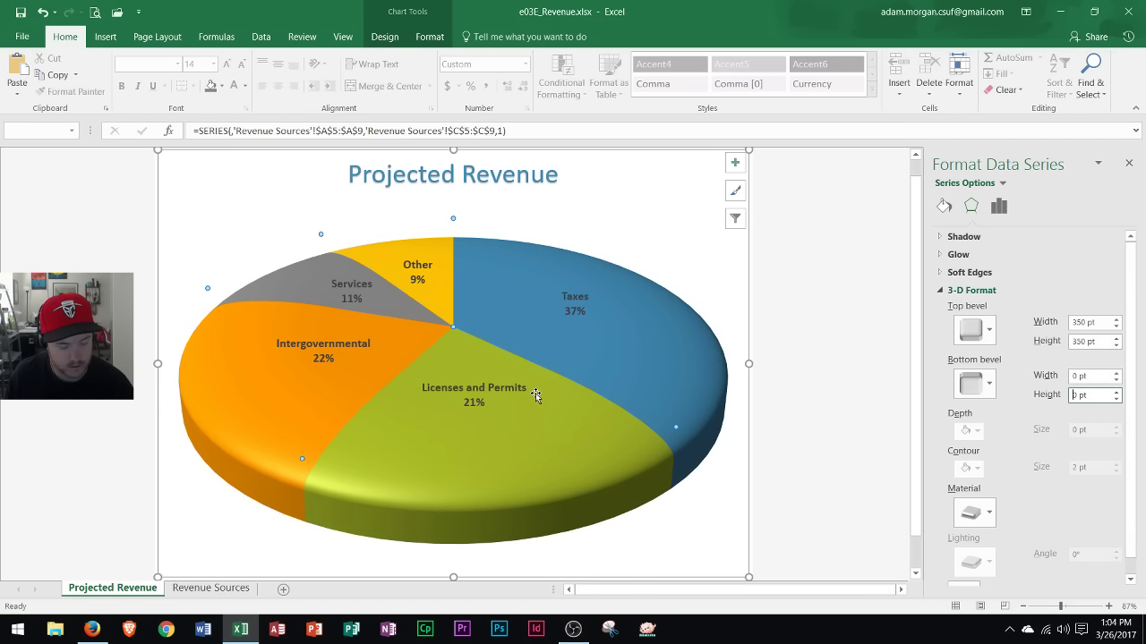
mouse_move(535, 395)
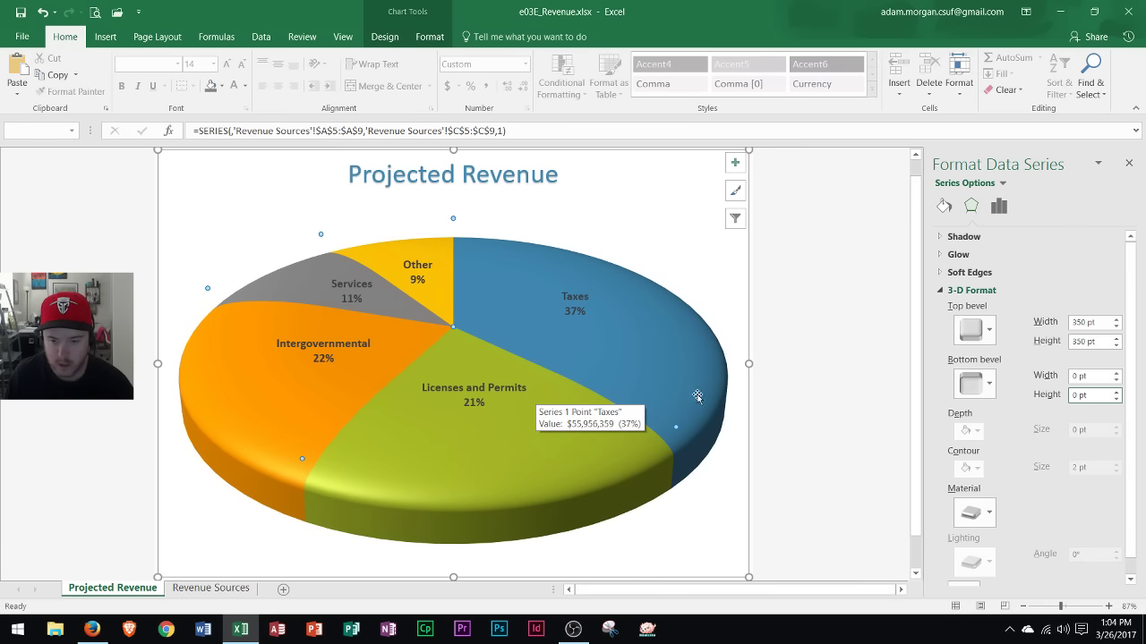
click(989, 515)
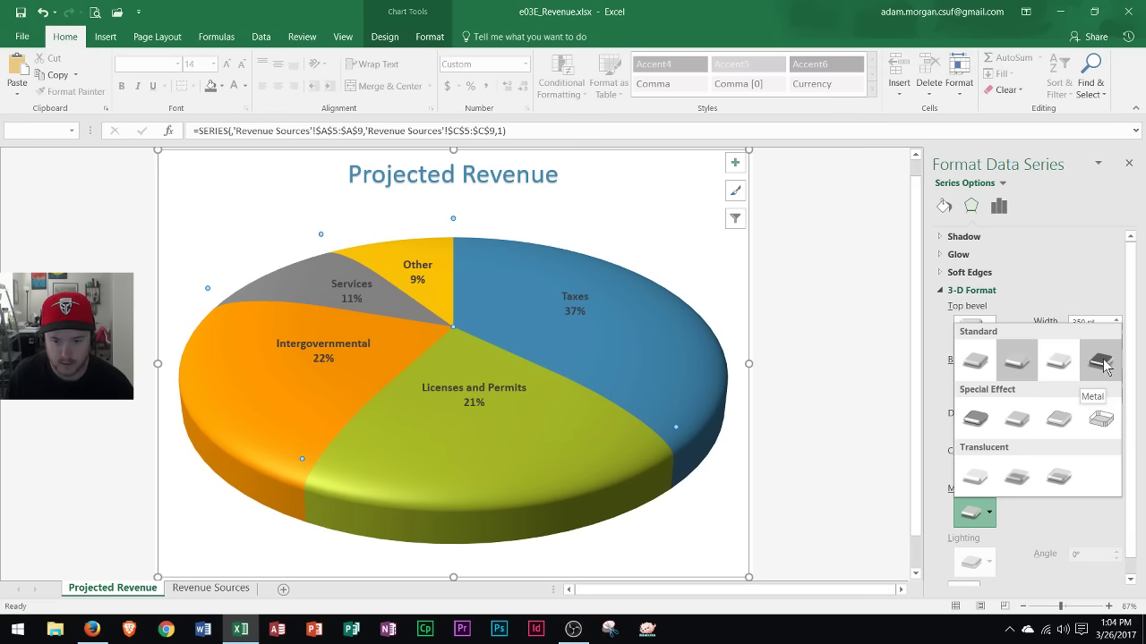
click(1019, 422)
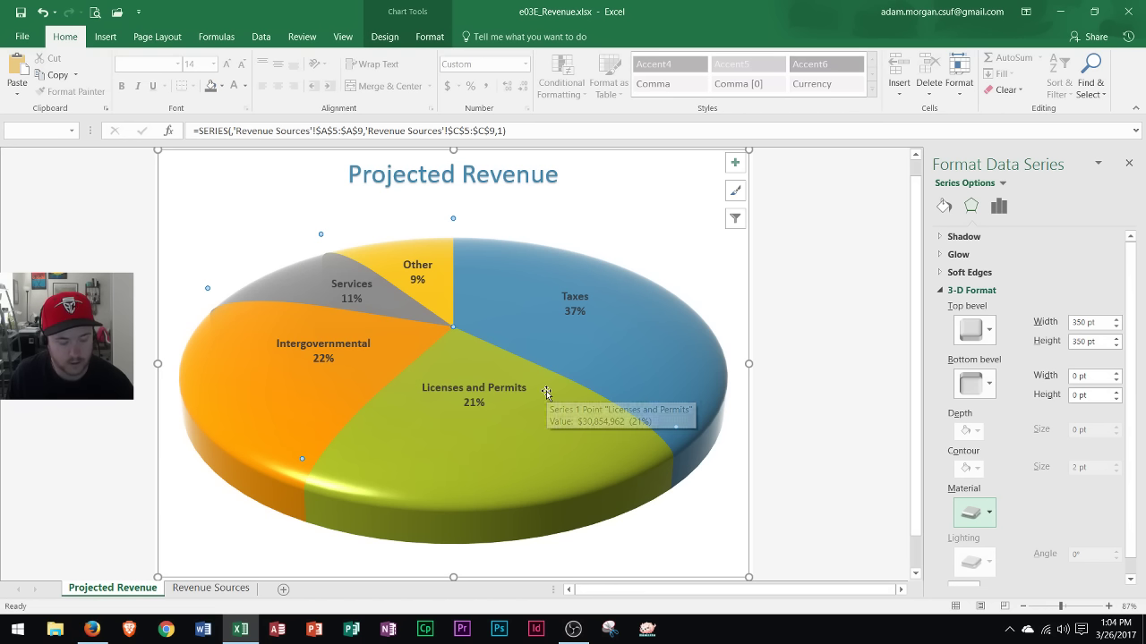
mouse_move(549, 416)
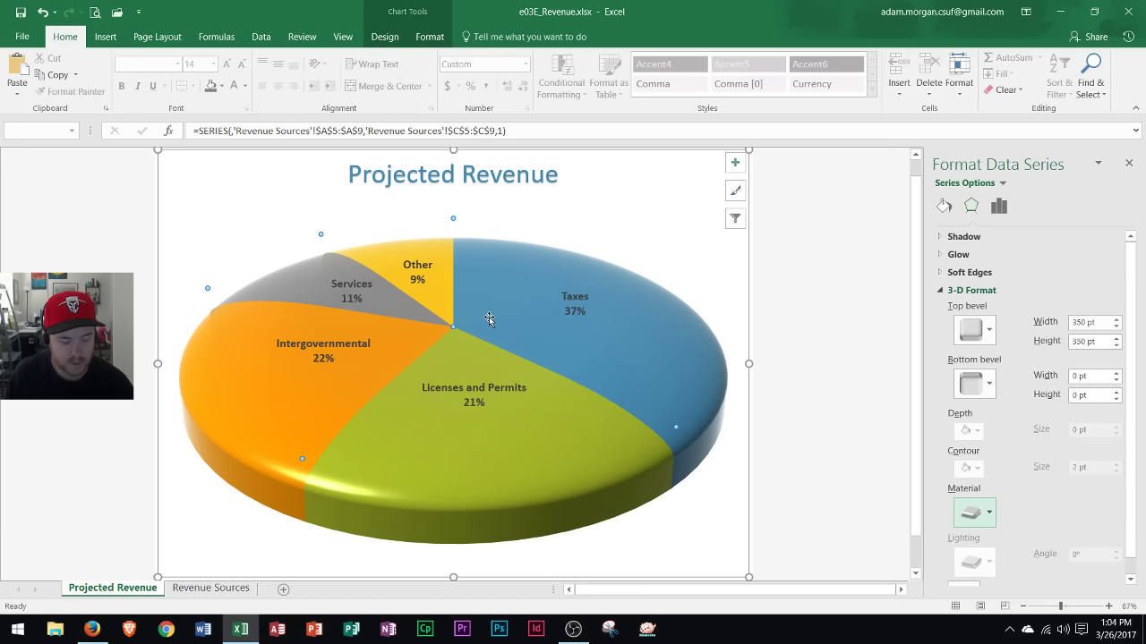
mouse_move(489, 318)
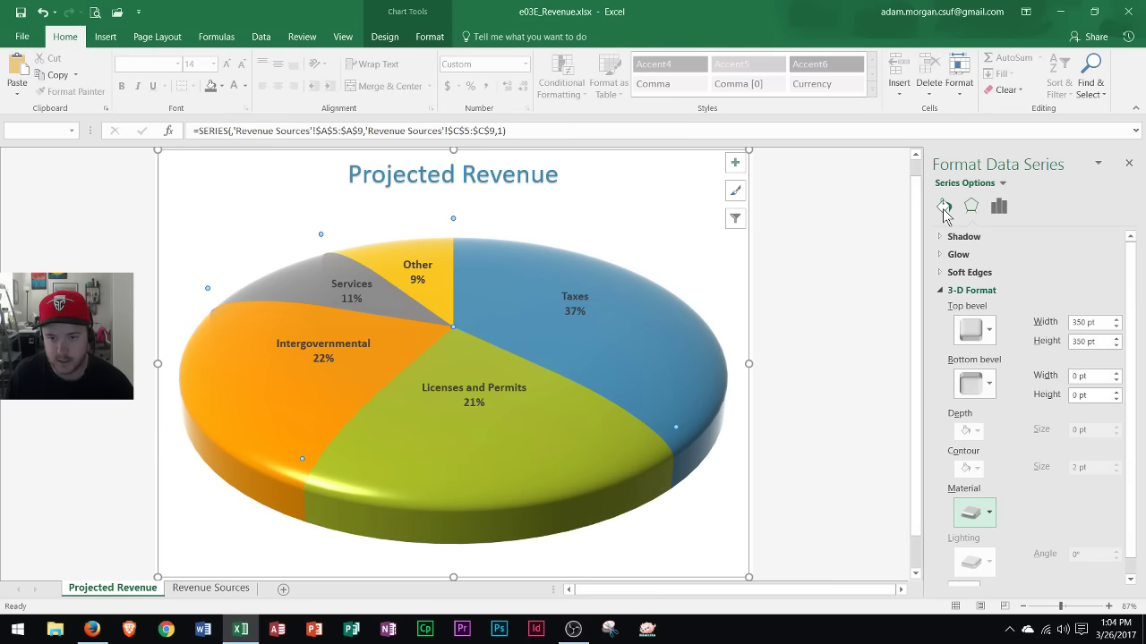
Set the angle of first slice to 115° so Taxes faces the front.
click(1000, 208)
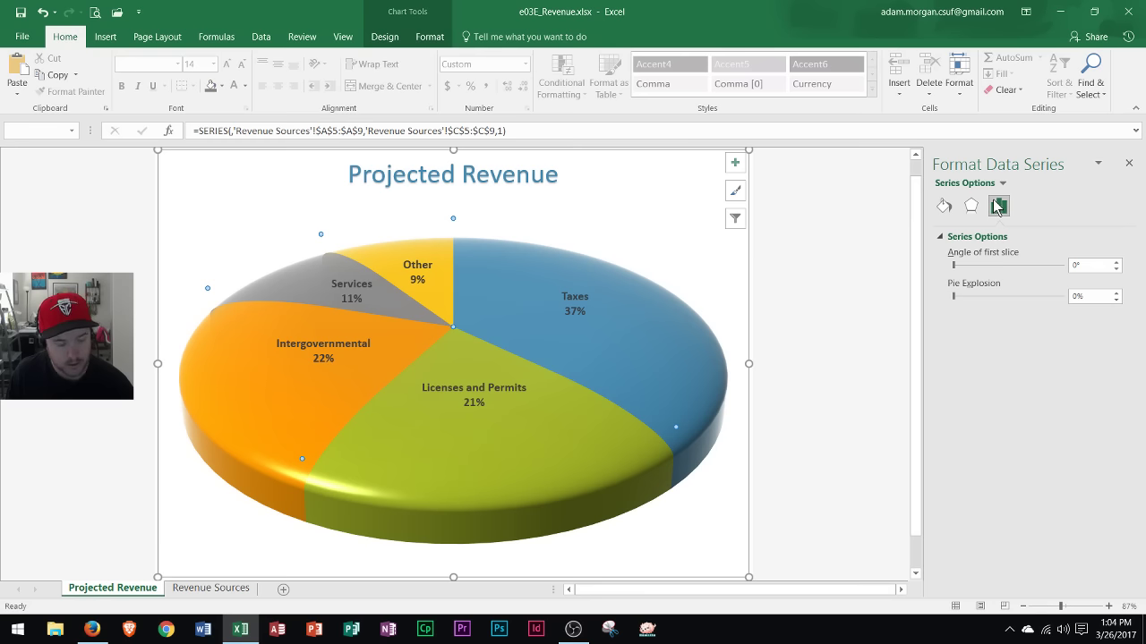
click(1090, 265)
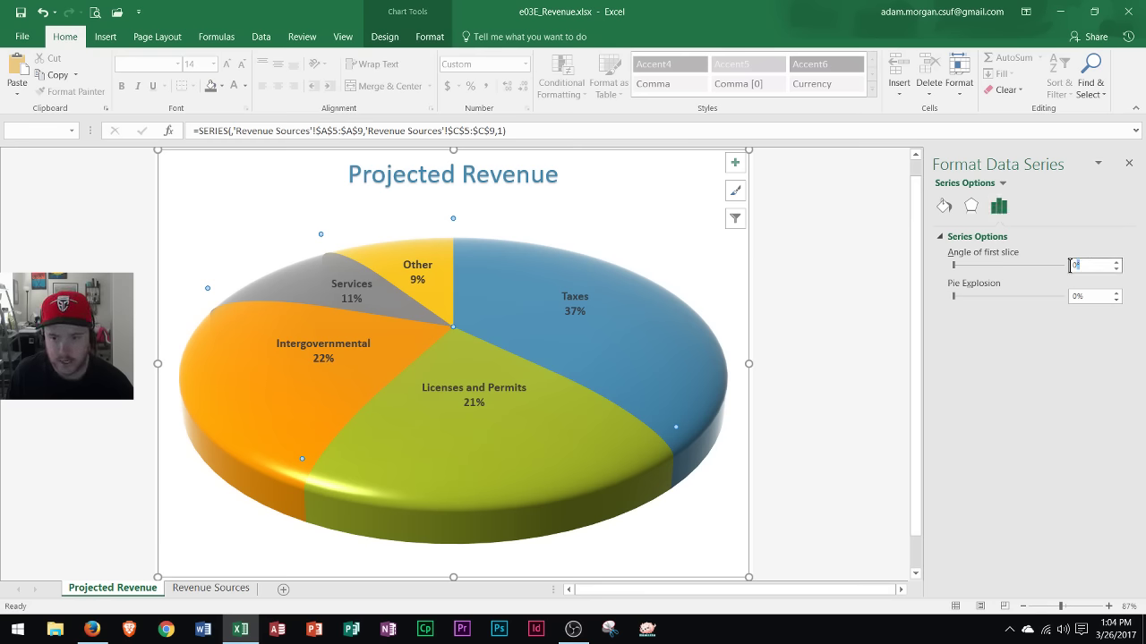
text(115)
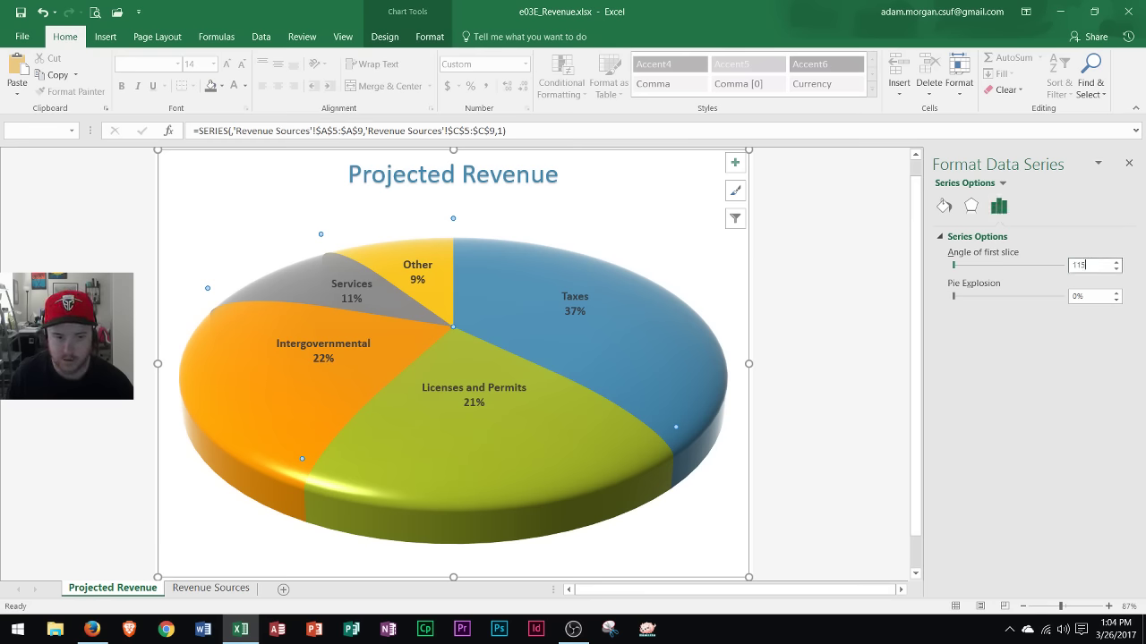
key(Return)
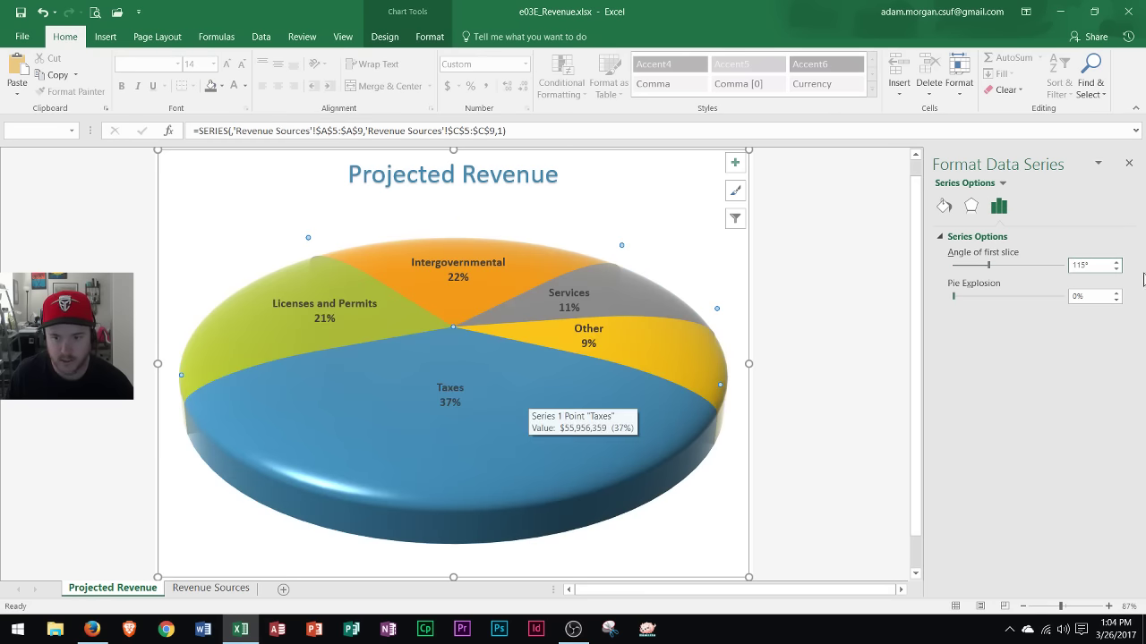
Try the rotation a few degrees higher, return to 115°, and select the Services slice.
click(1115, 261)
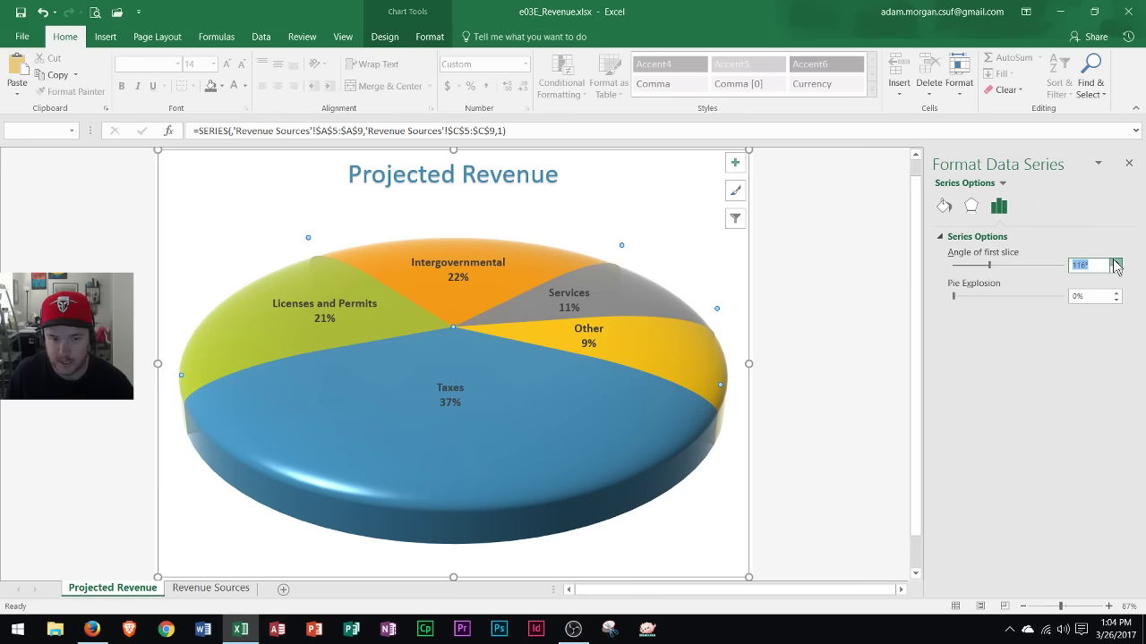
click(1115, 262)
click(1115, 261)
click(1116, 271)
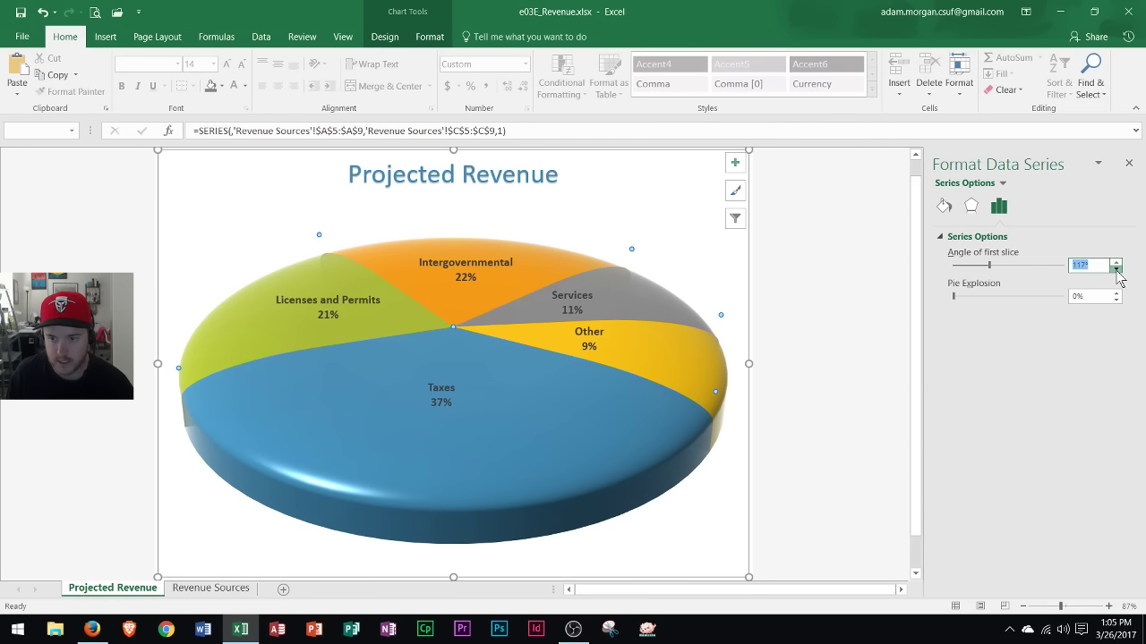
click(1116, 270)
click(1116, 270)
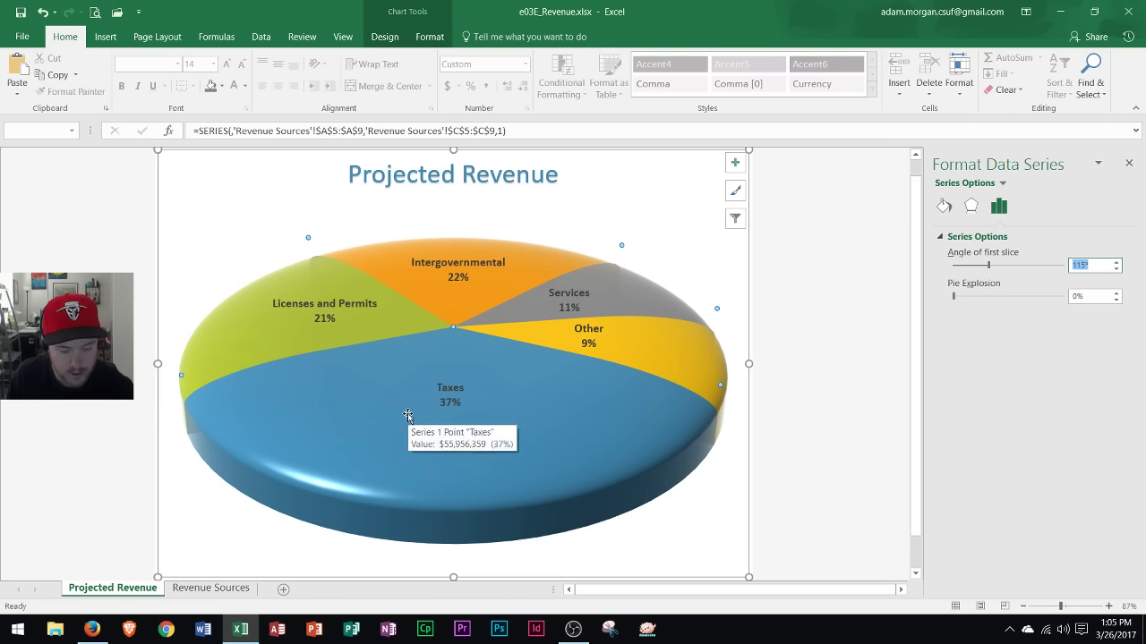
click(630, 294)
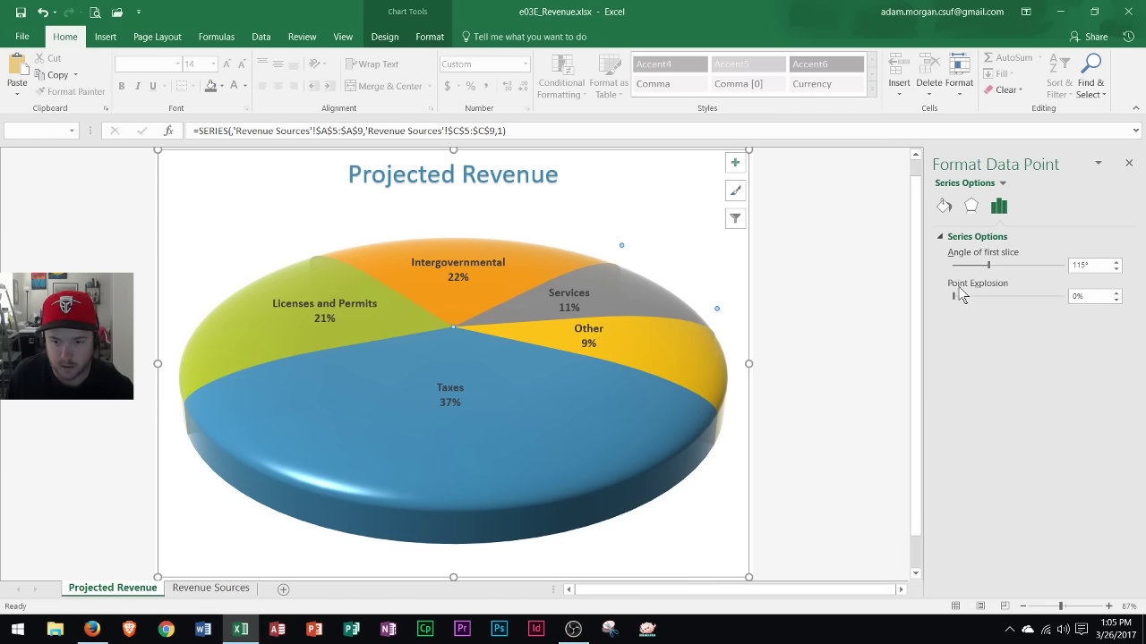
Set the Services slice's Point Explosion to 10%.
double_click(1087, 297)
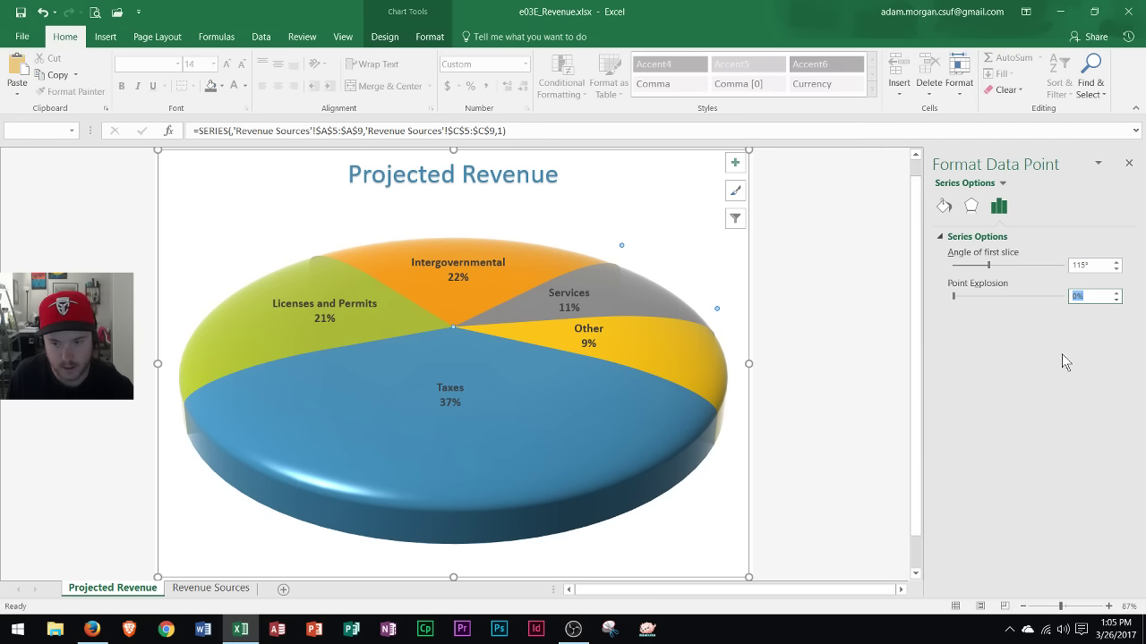
text(10)
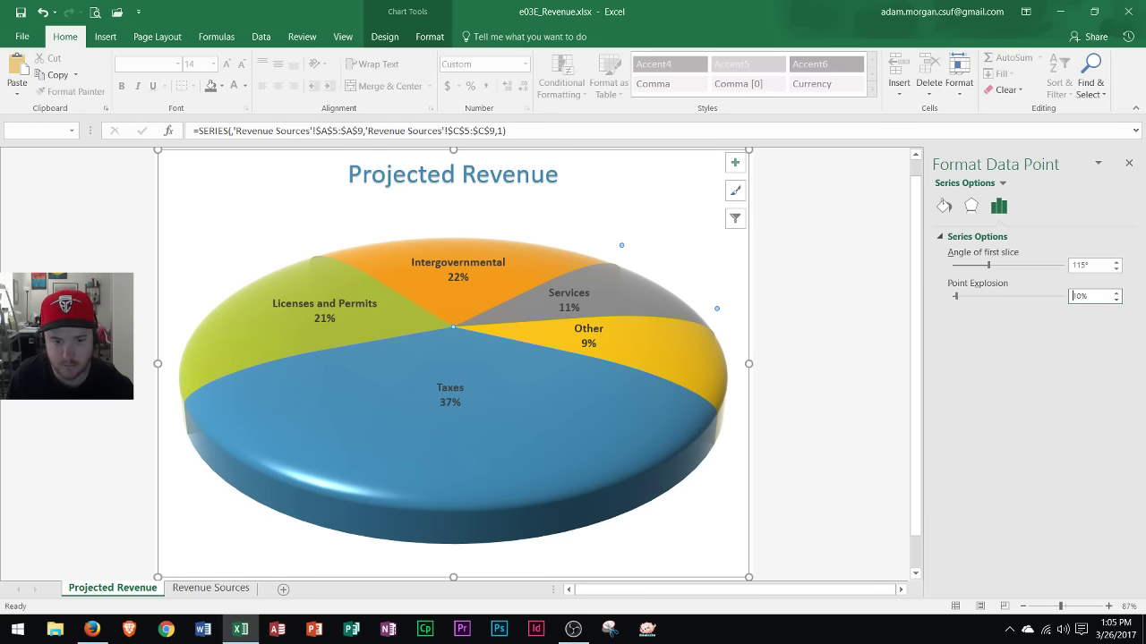
key(Return)
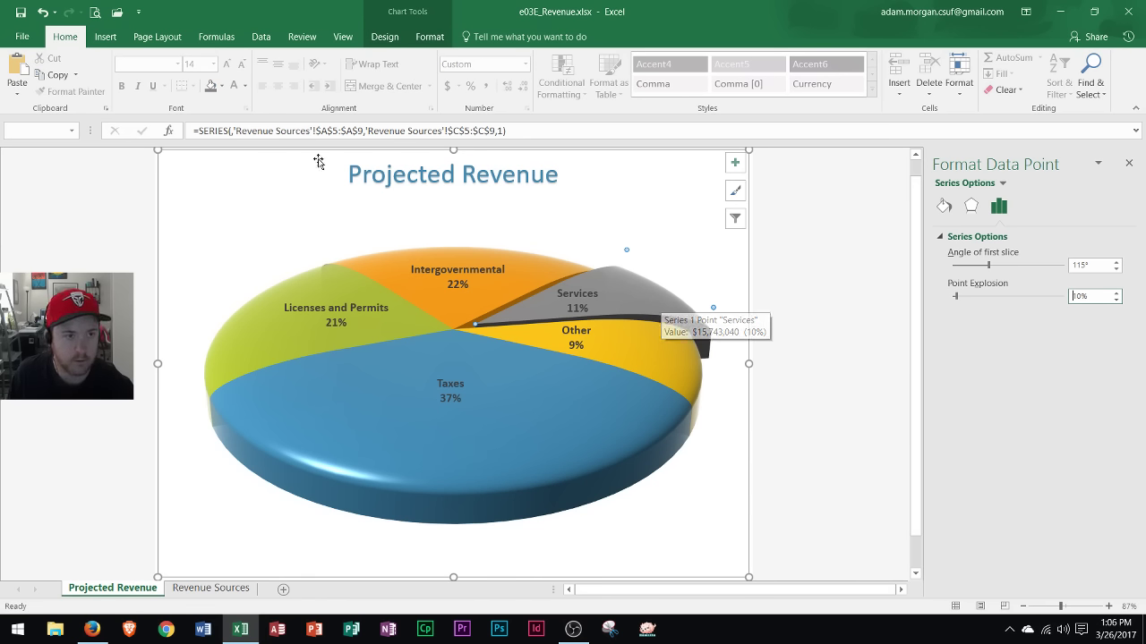
click(395, 37)
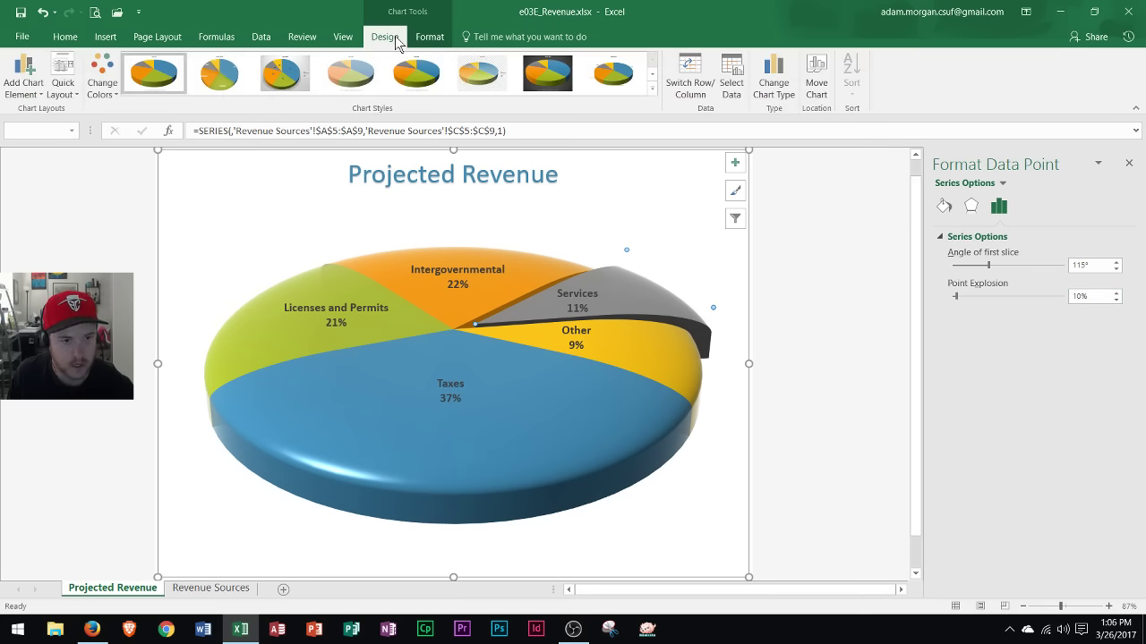
click(444, 37)
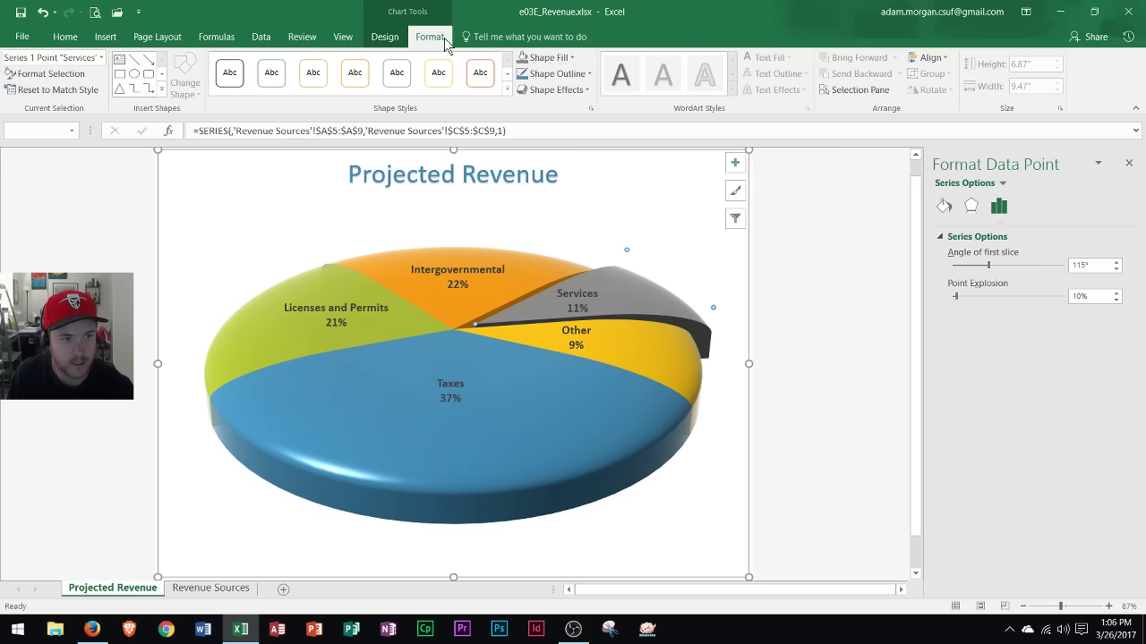
click(571, 58)
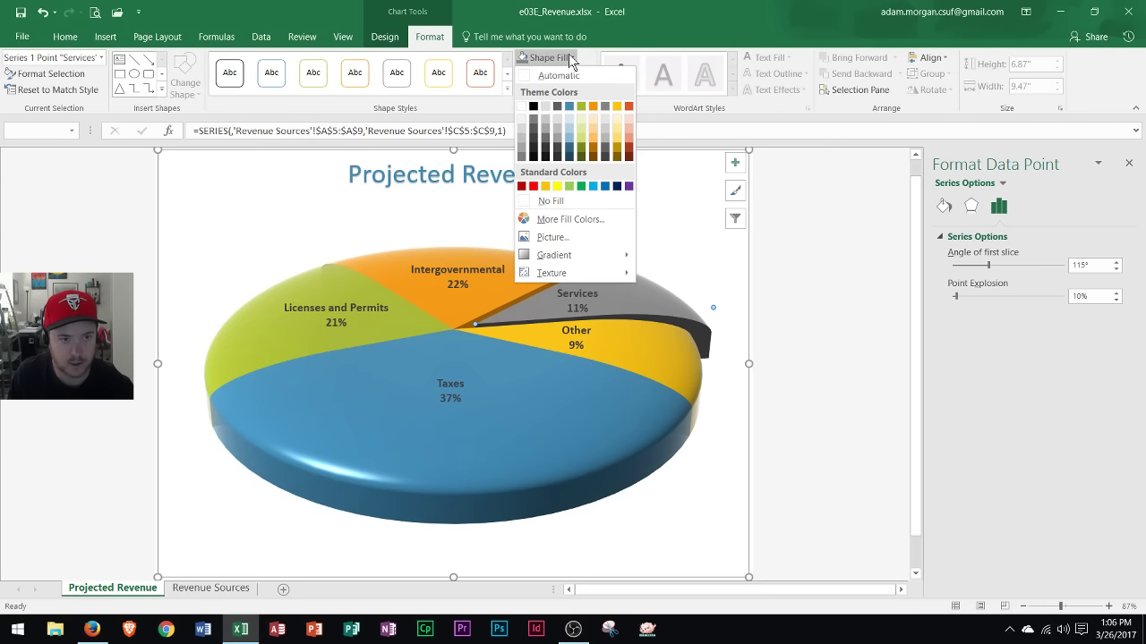
click(605, 105)
click(563, 59)
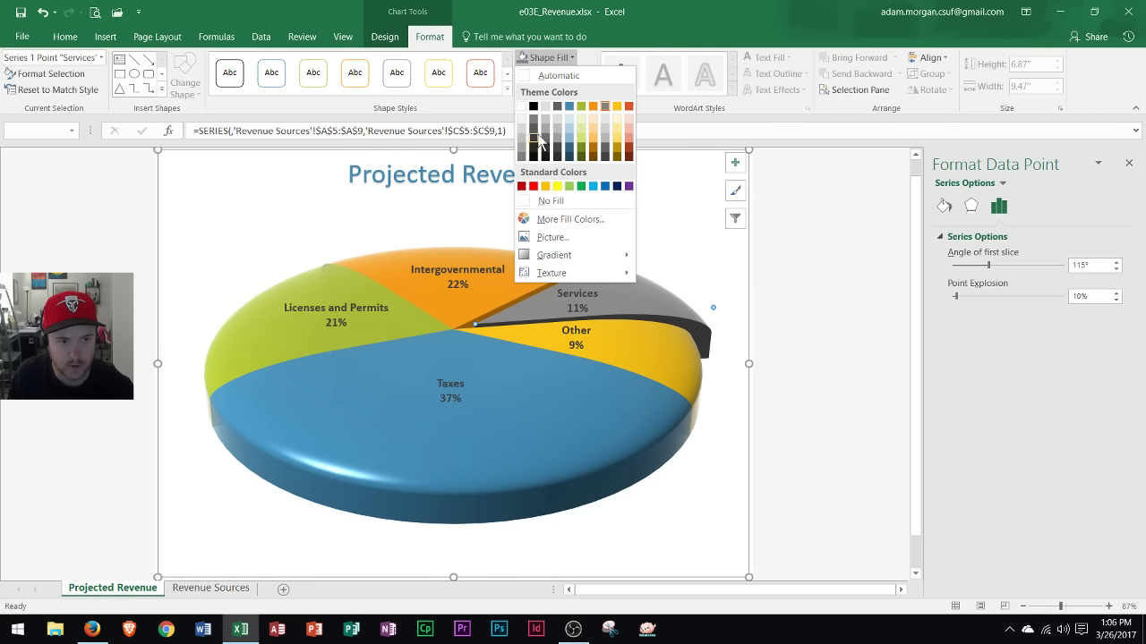
click(562, 59)
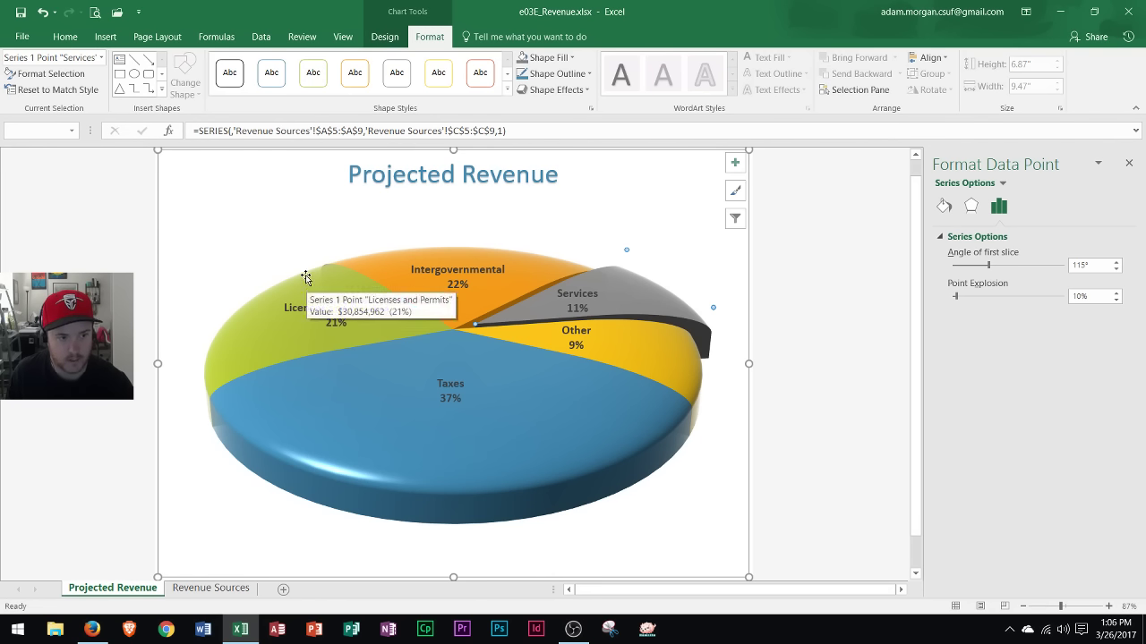
Select the whole chart area, via the plot area, so Format Chart Area is shown.
click(198, 172)
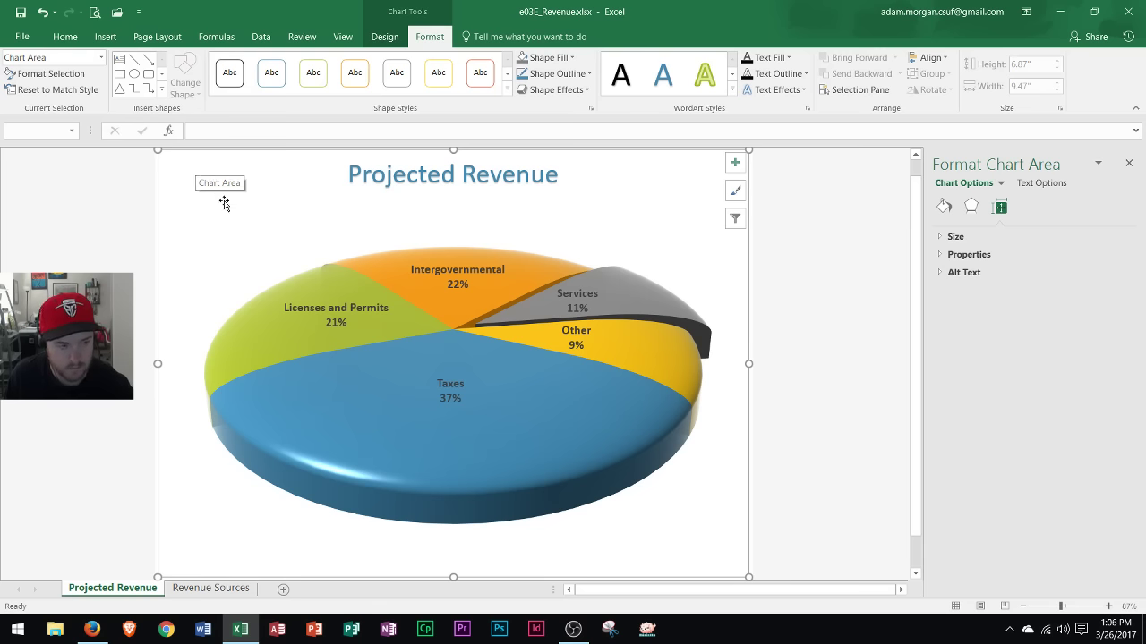
click(279, 254)
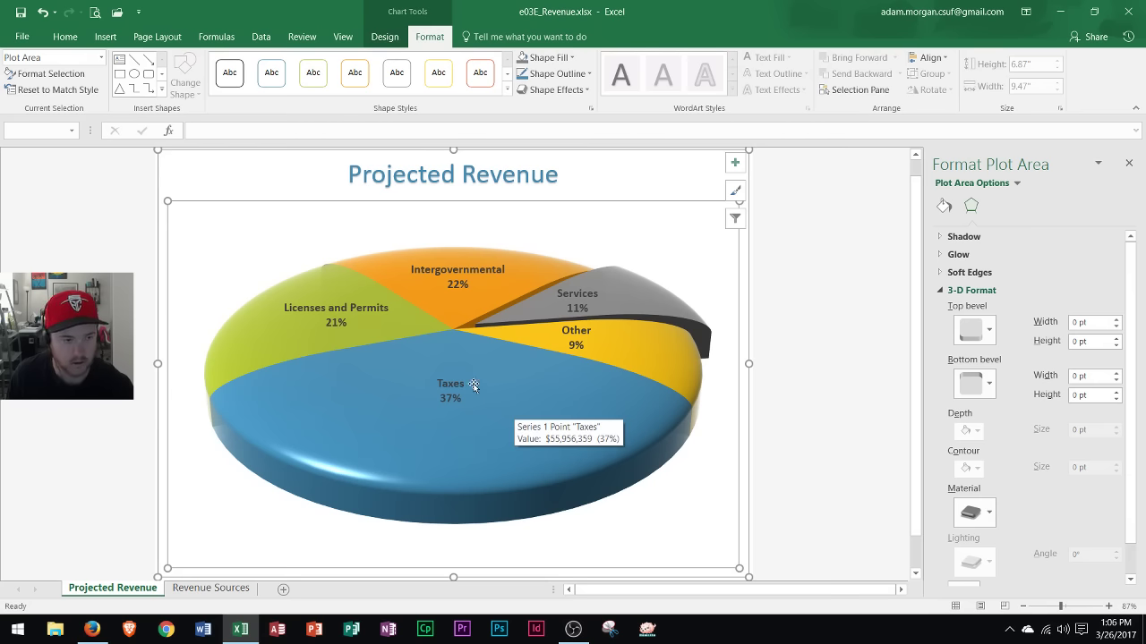
click(204, 173)
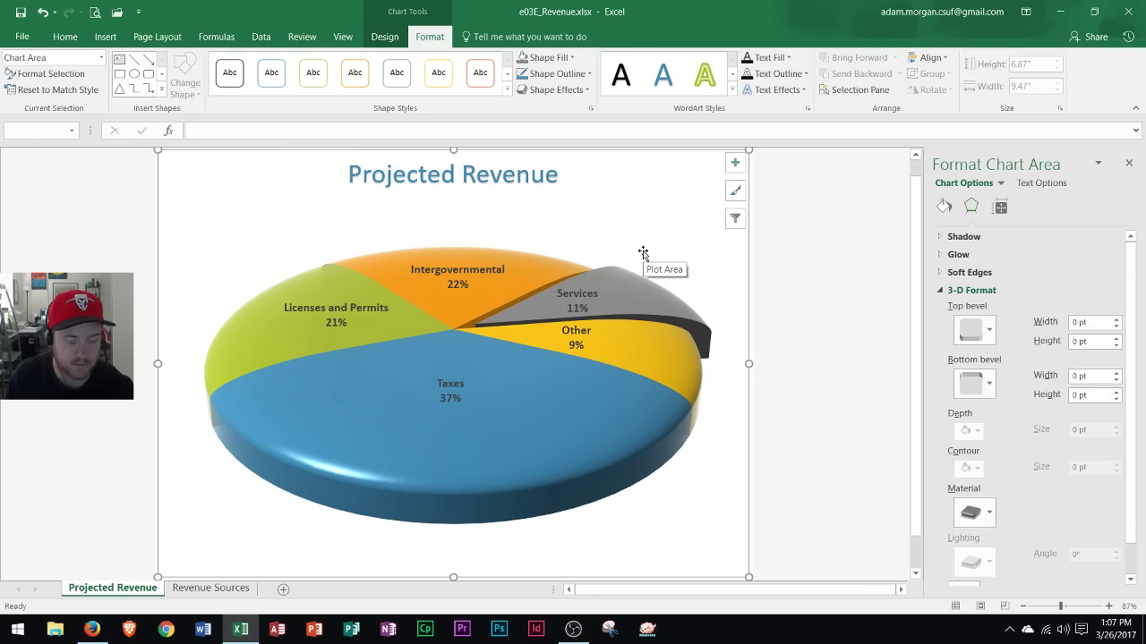
Fill the chart background with the Light Gradient - Accent 4 preset gradient.
click(947, 207)
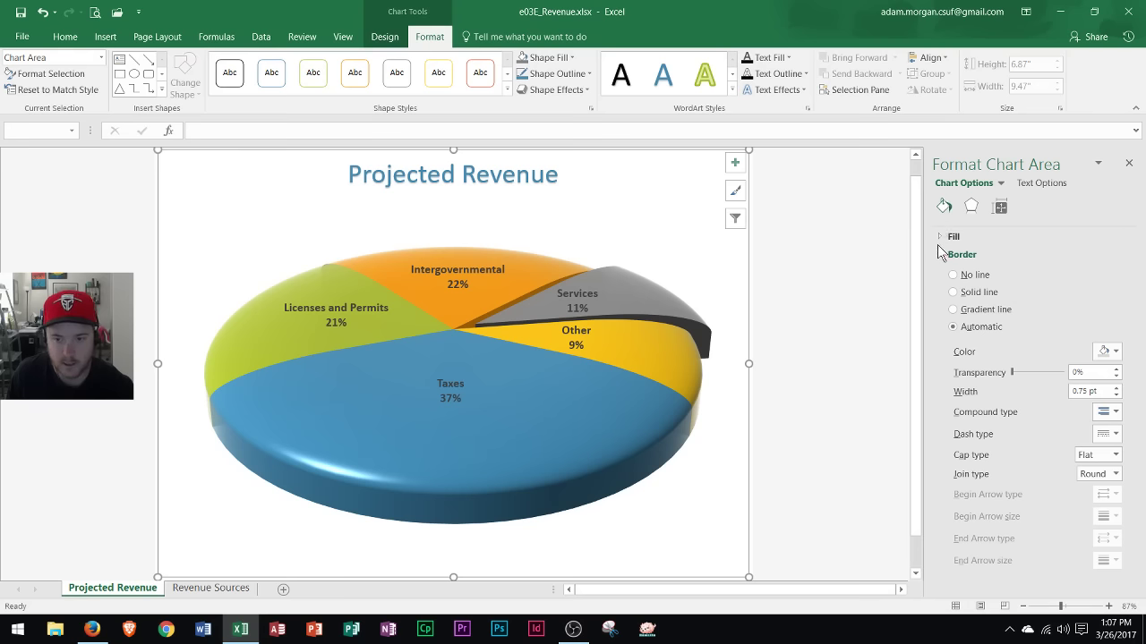
click(941, 237)
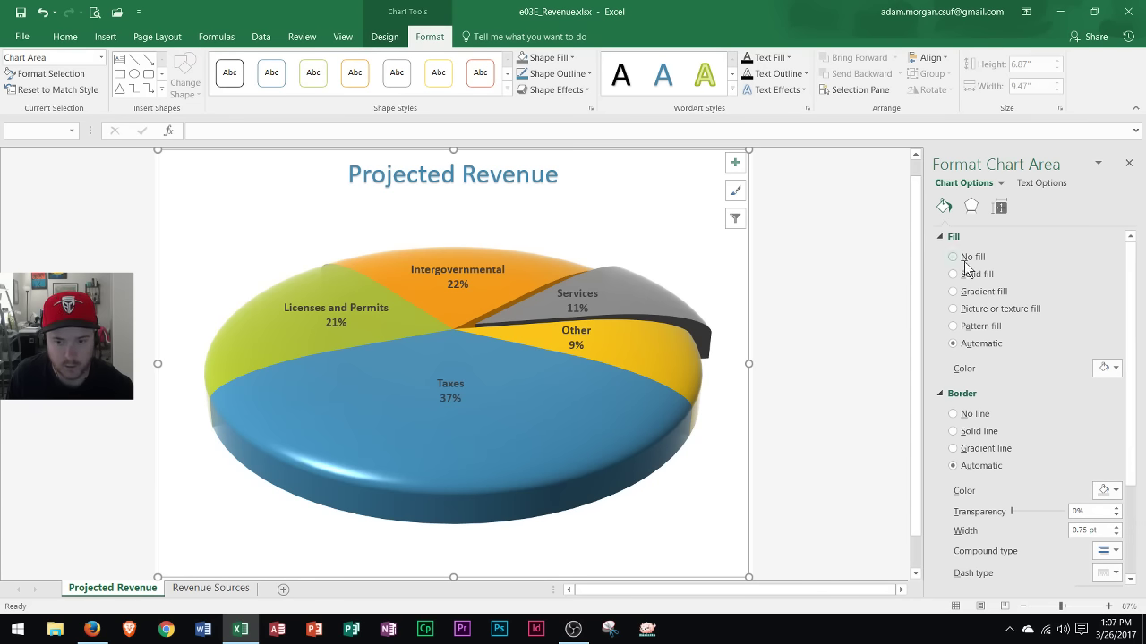
click(954, 292)
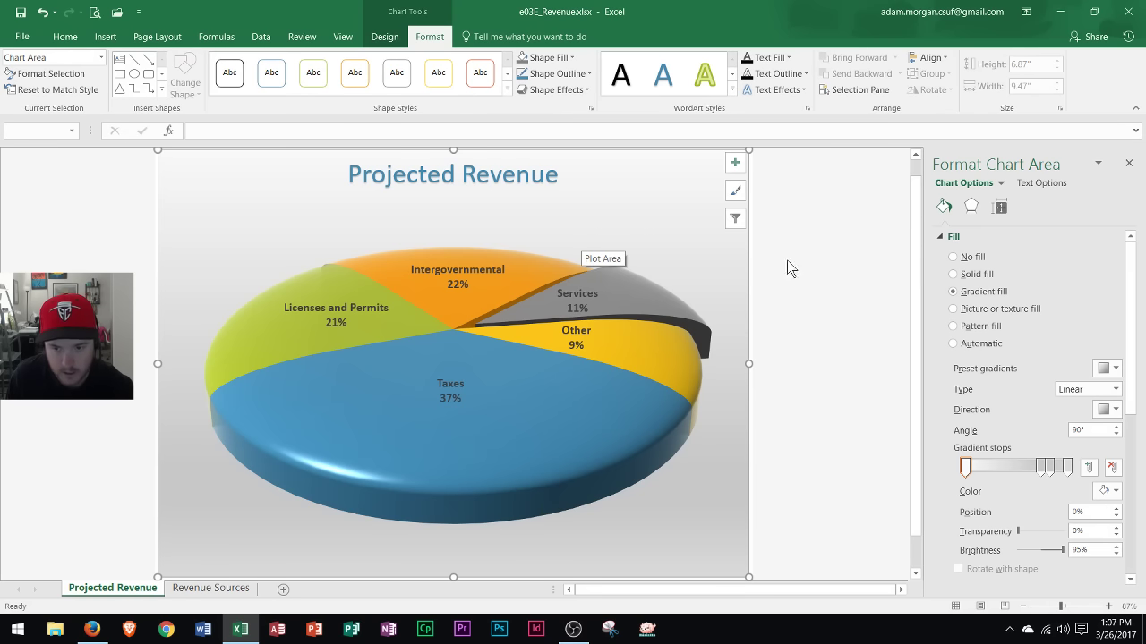
click(1115, 369)
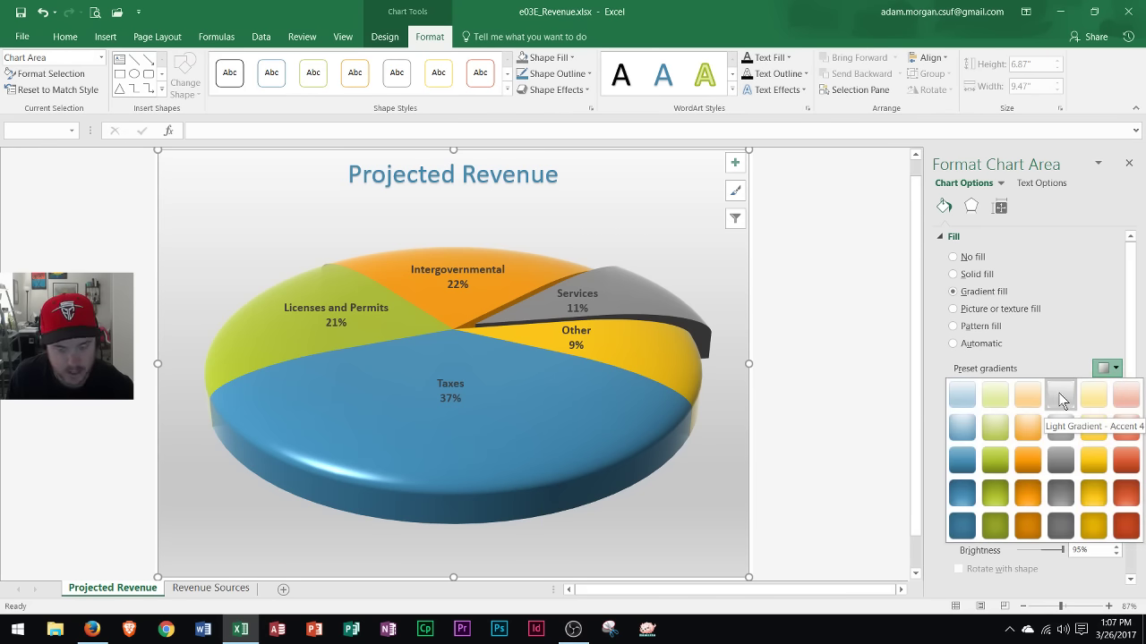
click(1061, 396)
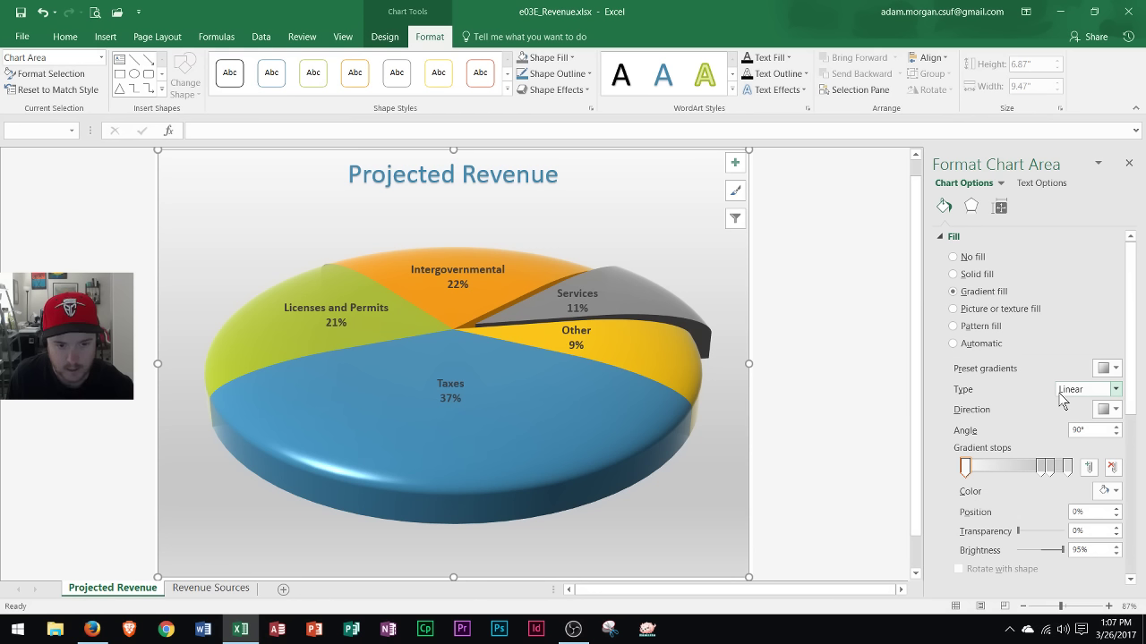
Add a grey 5 pt solid border around the chart, then close the pane and deselect.
click(941, 238)
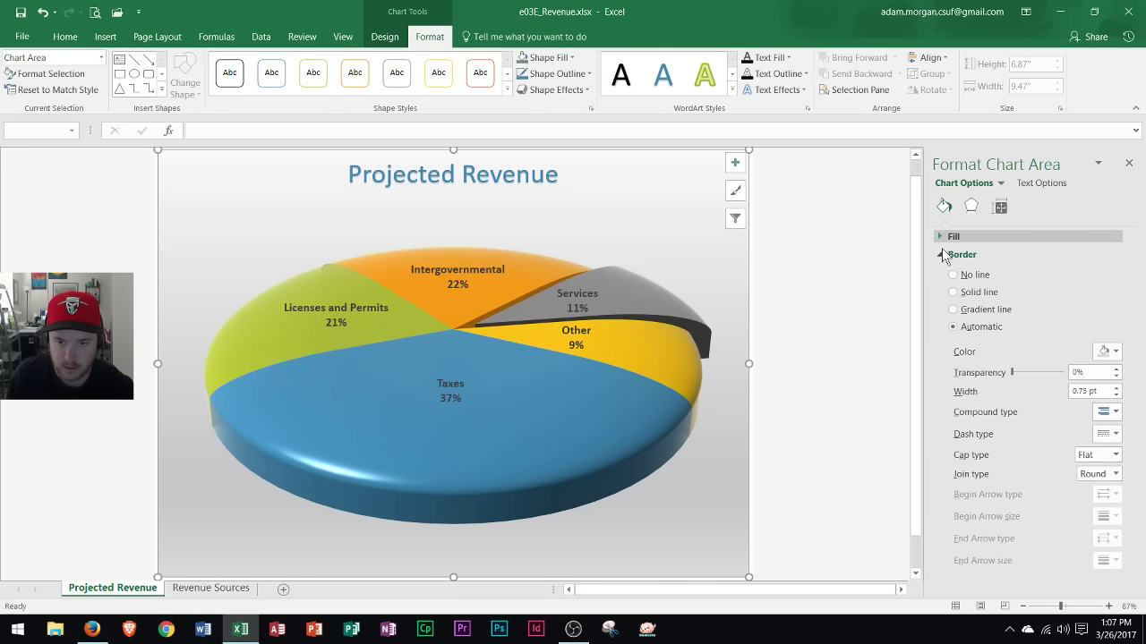
click(954, 292)
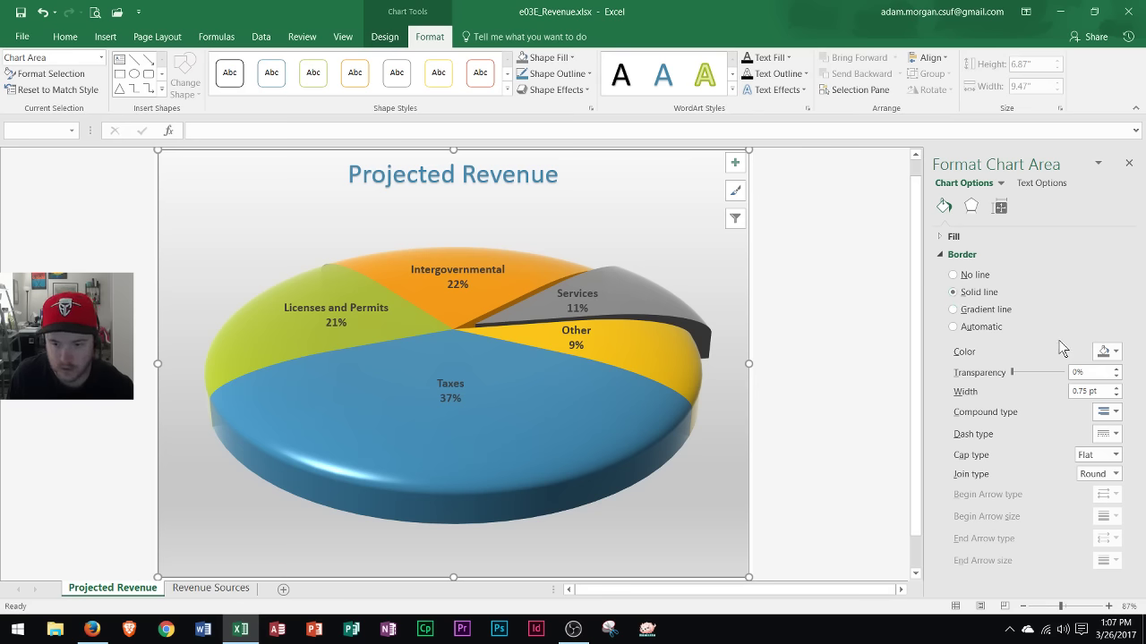
click(1108, 351)
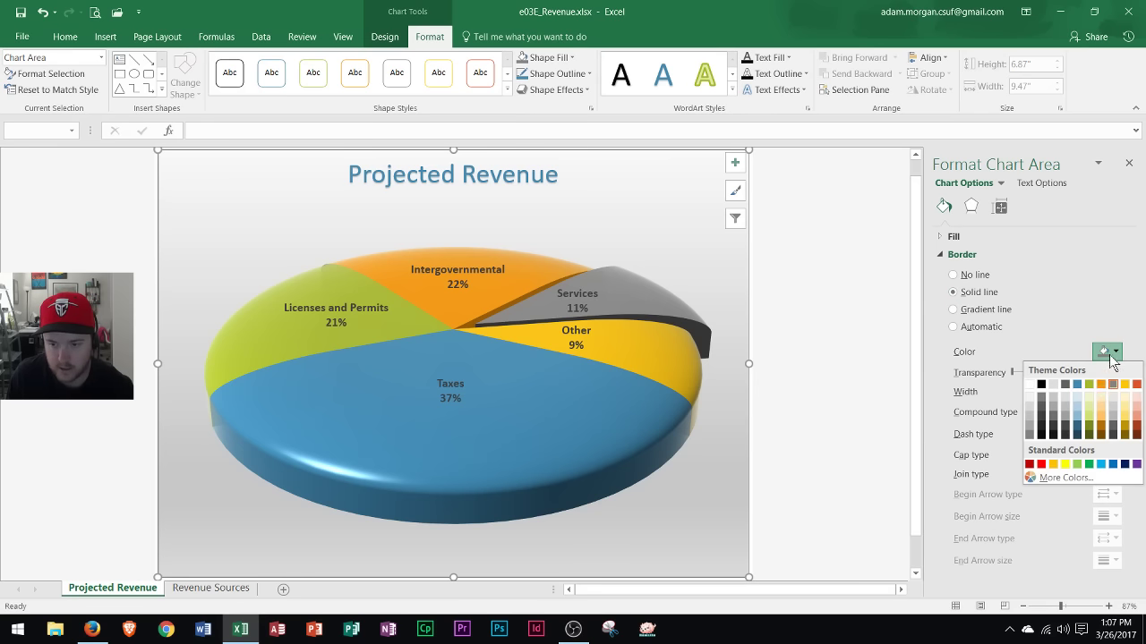
click(1112, 385)
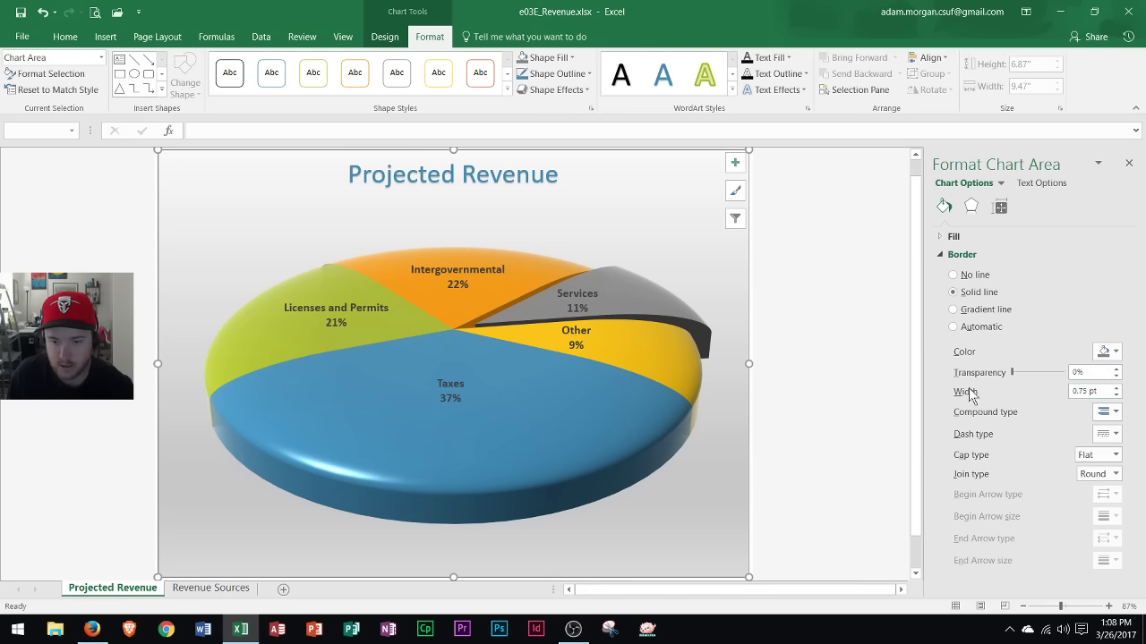
drag(1114, 391, 1073, 391)
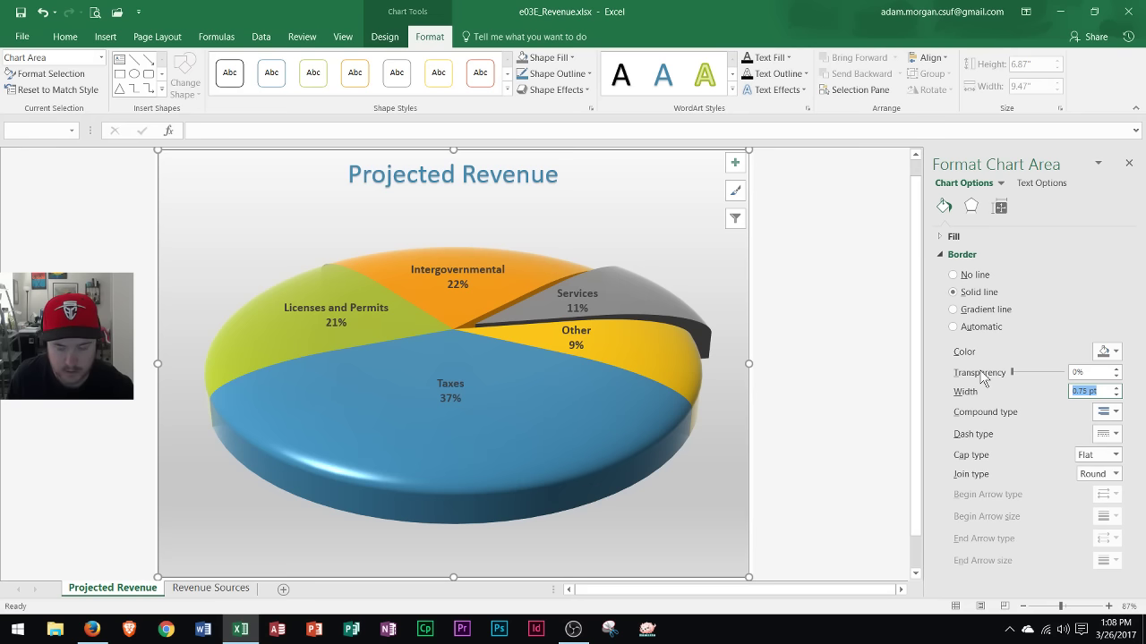
text(5)
key(Return)
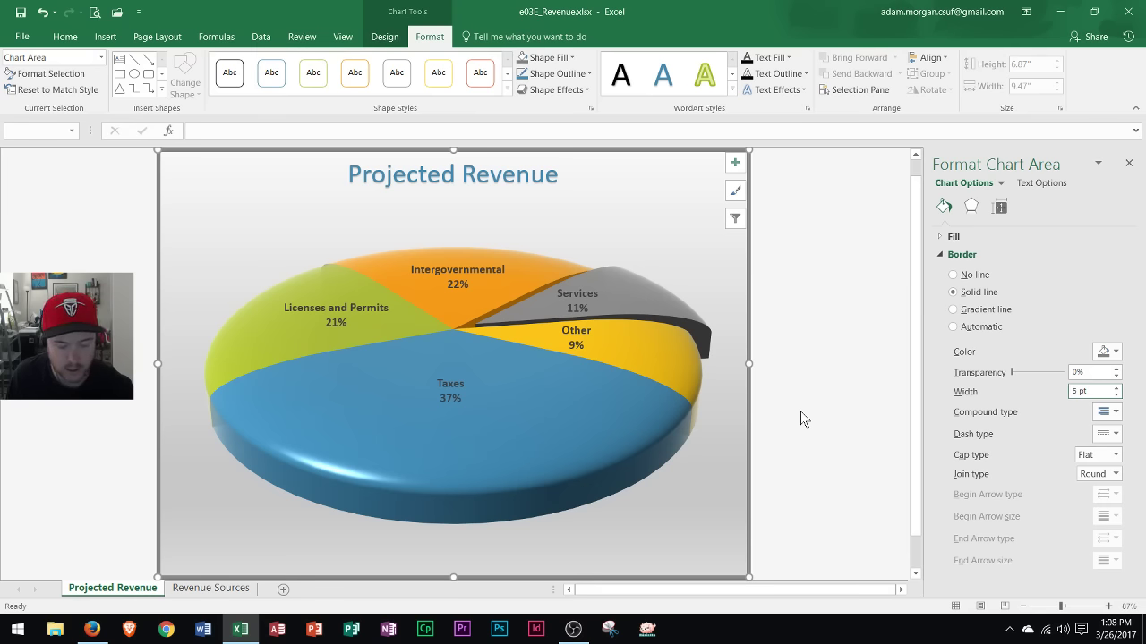
click(1128, 164)
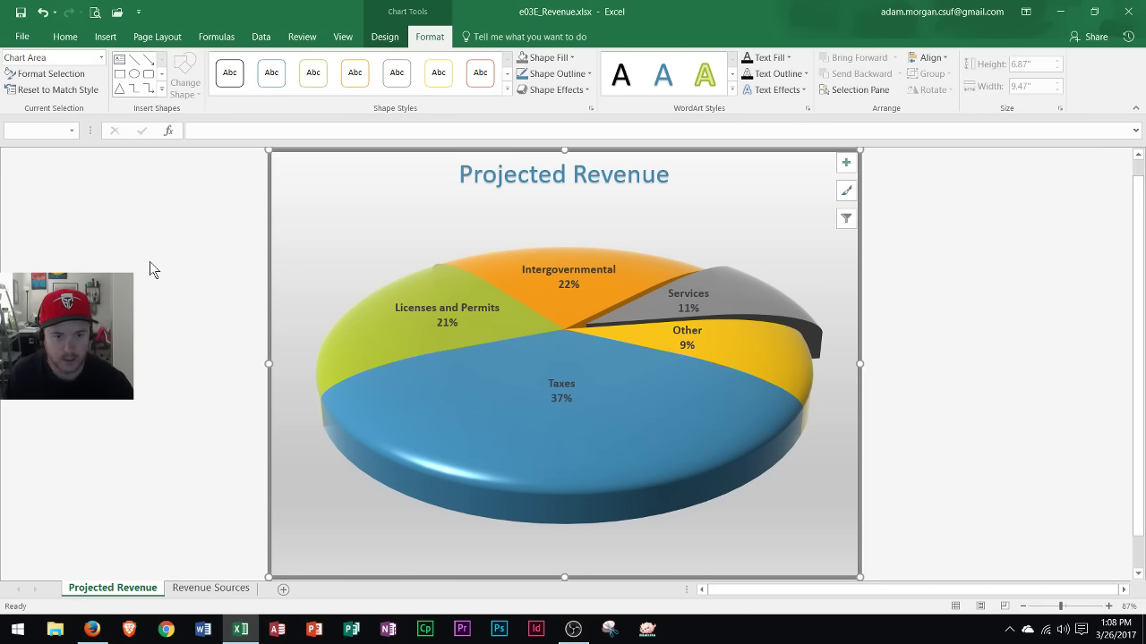
click(150, 261)
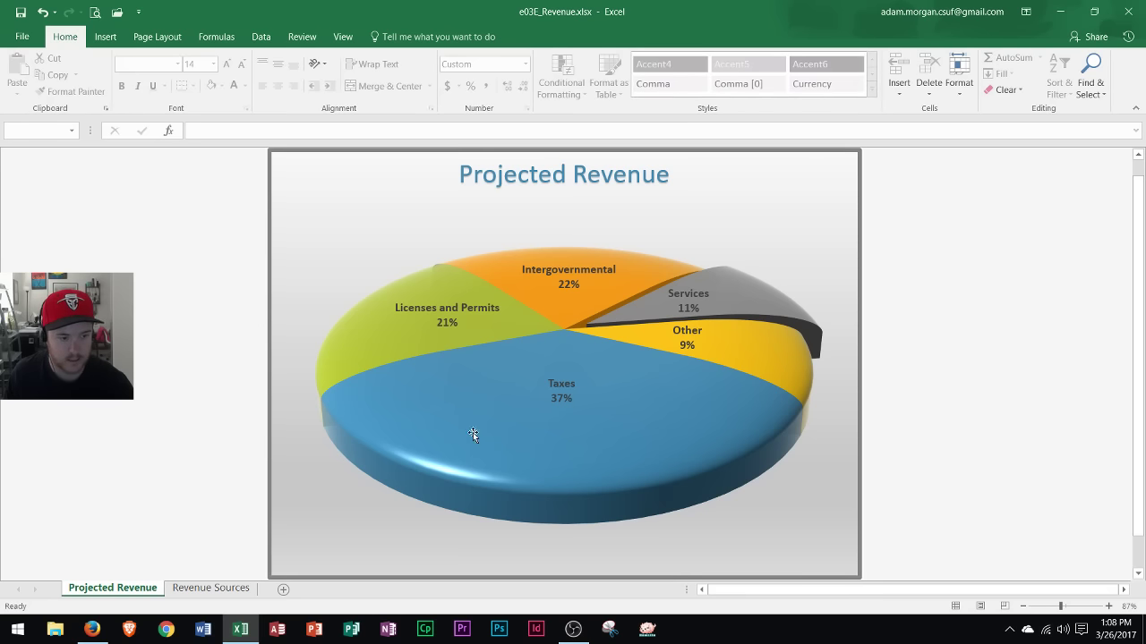